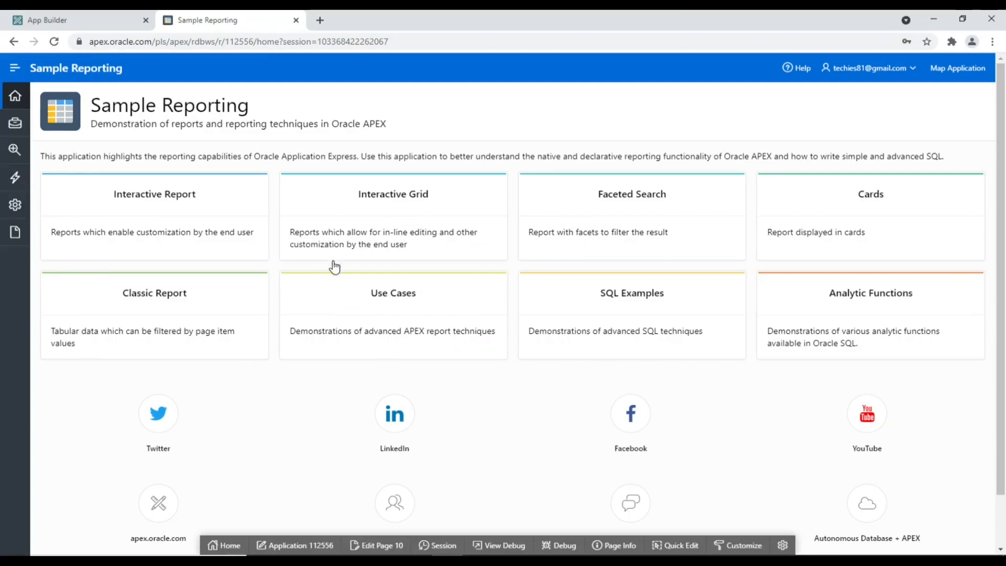
Compare URL session numbers while switching between Sample Reporting and Sample Maps, then close that tab
drag(319, 44, 402, 45)
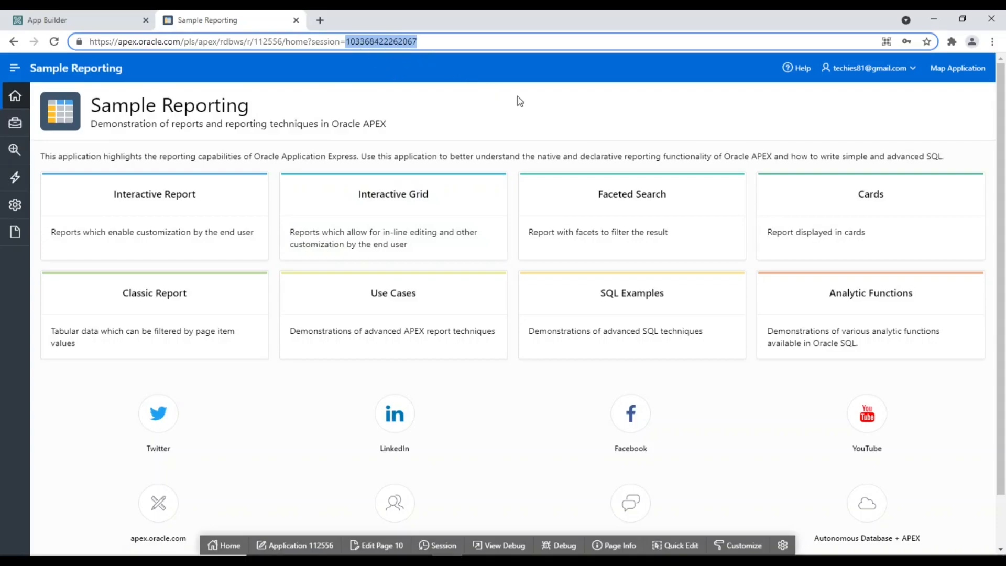
click(962, 72)
click(963, 72)
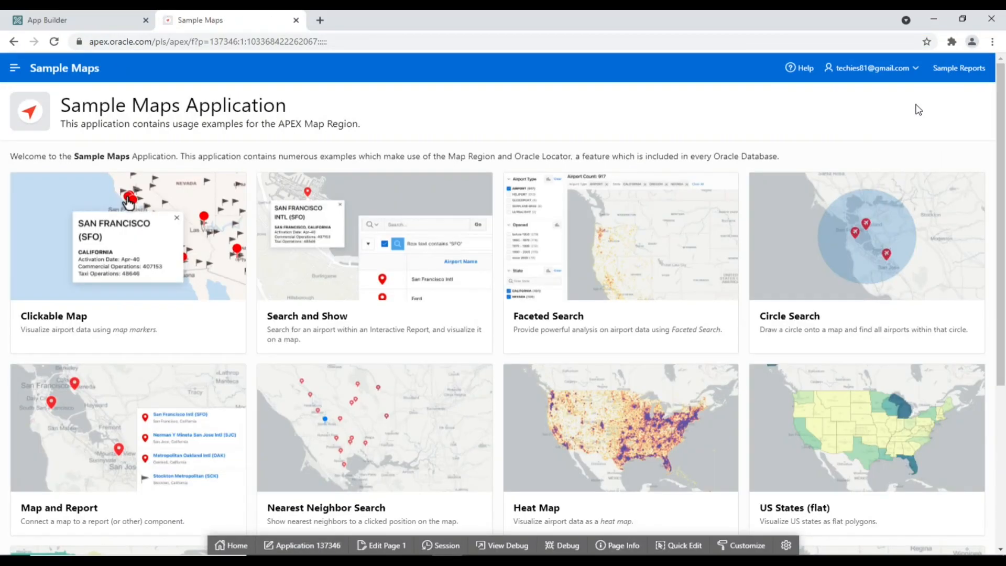
click(249, 41)
drag(249, 41, 322, 41)
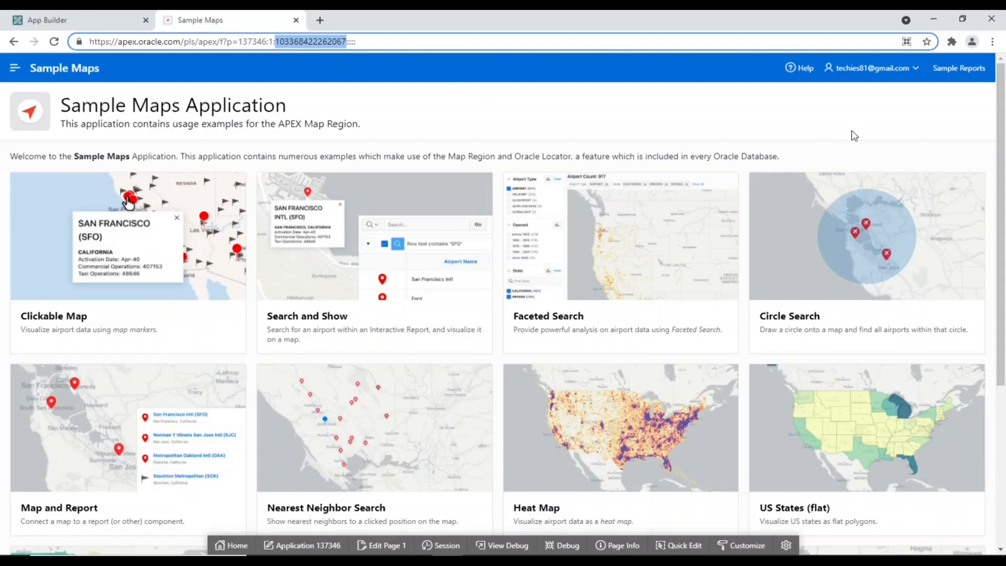
click(938, 68)
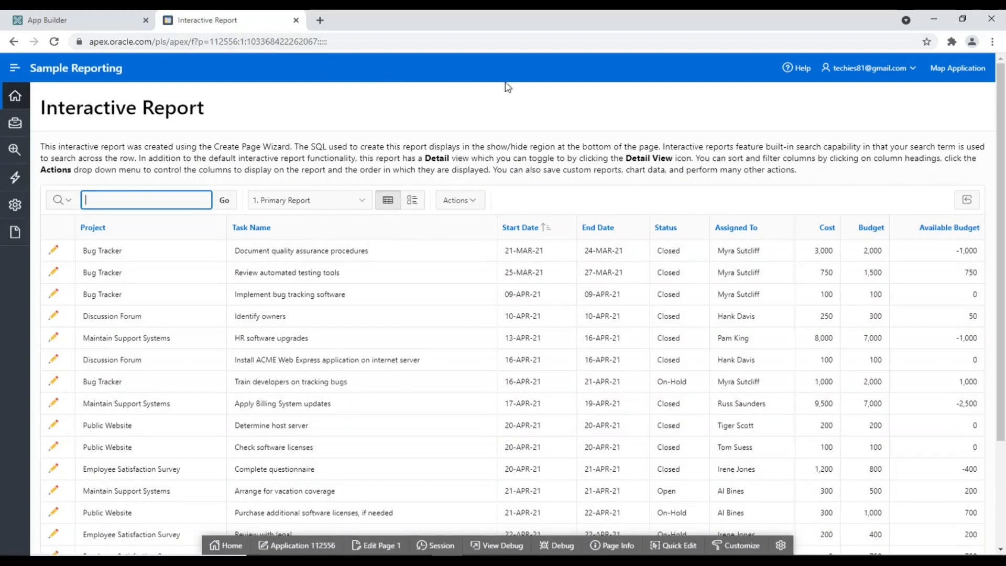
click(974, 77)
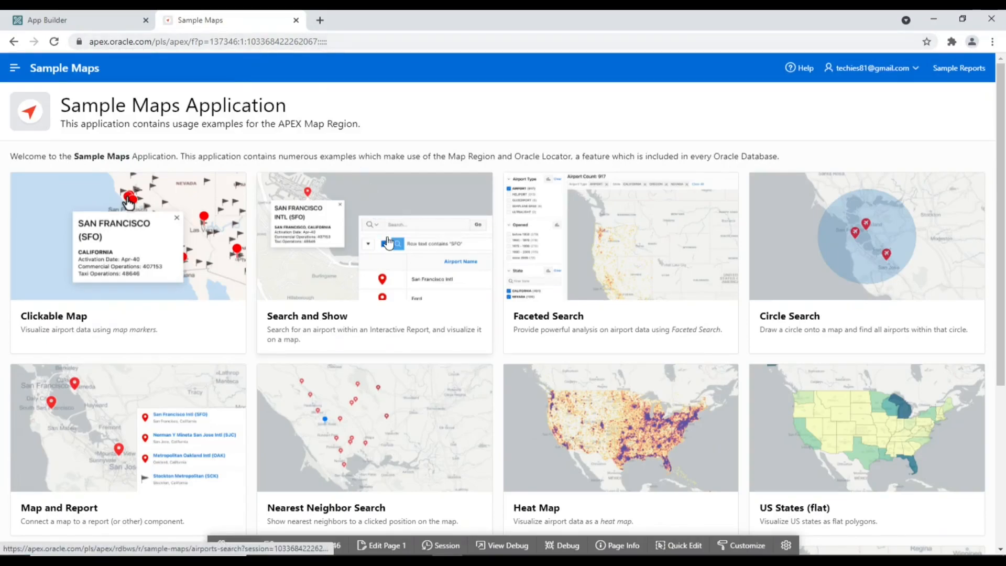
key(ctrl+w)
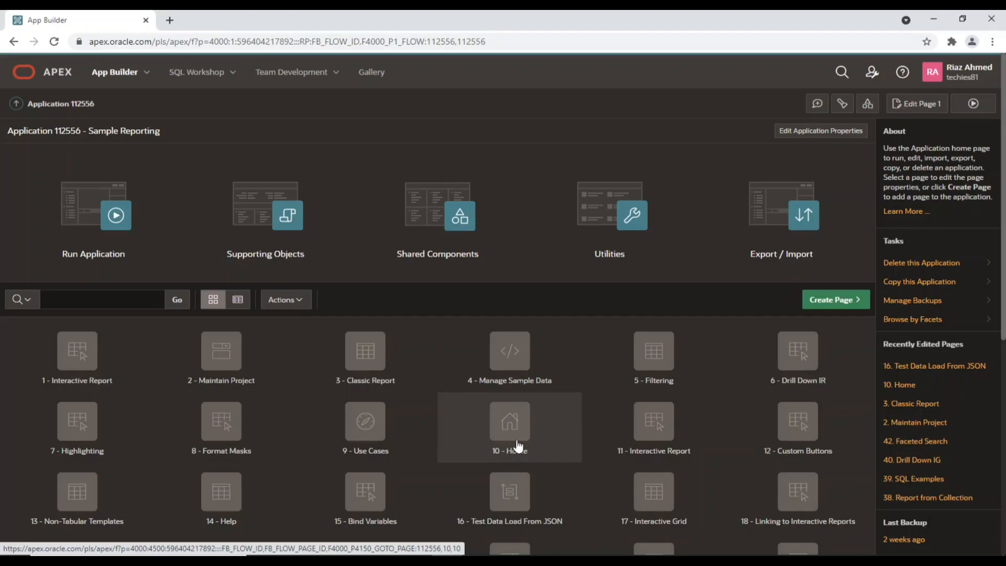
Set the APEX Auth - Current scheme's Session Sharing type to Workspace Sharing and apply changes
click(439, 204)
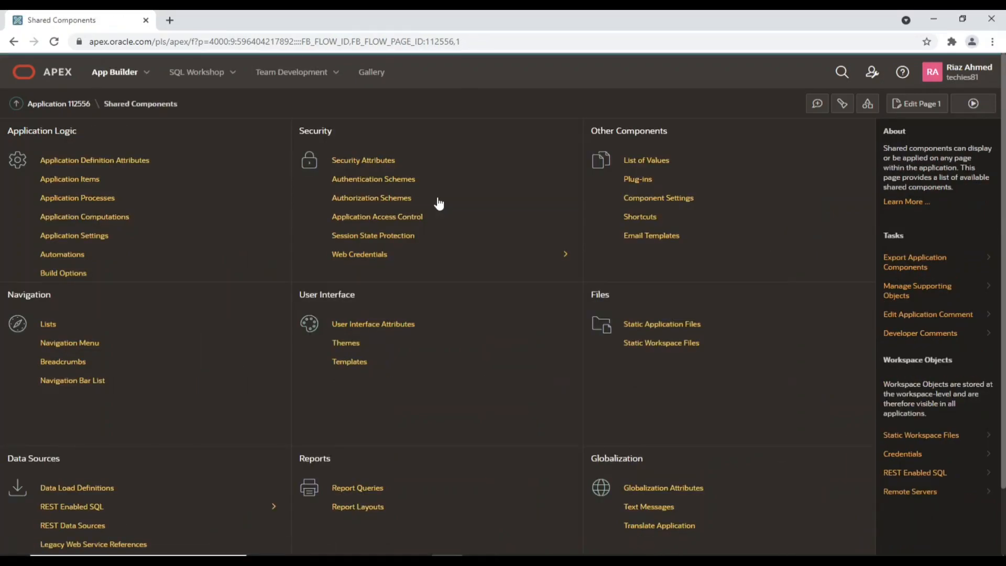
click(403, 183)
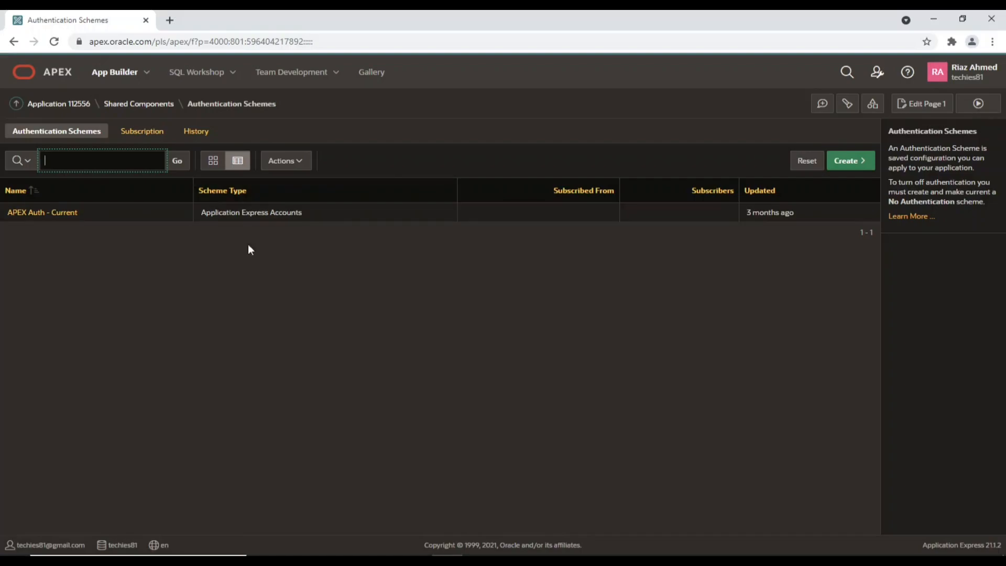
click(64, 215)
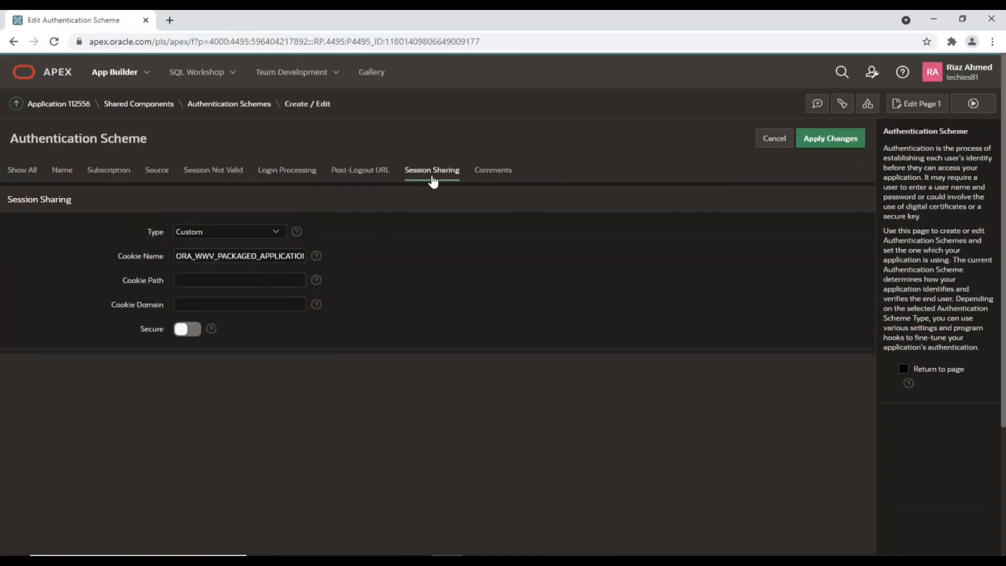
click(436, 181)
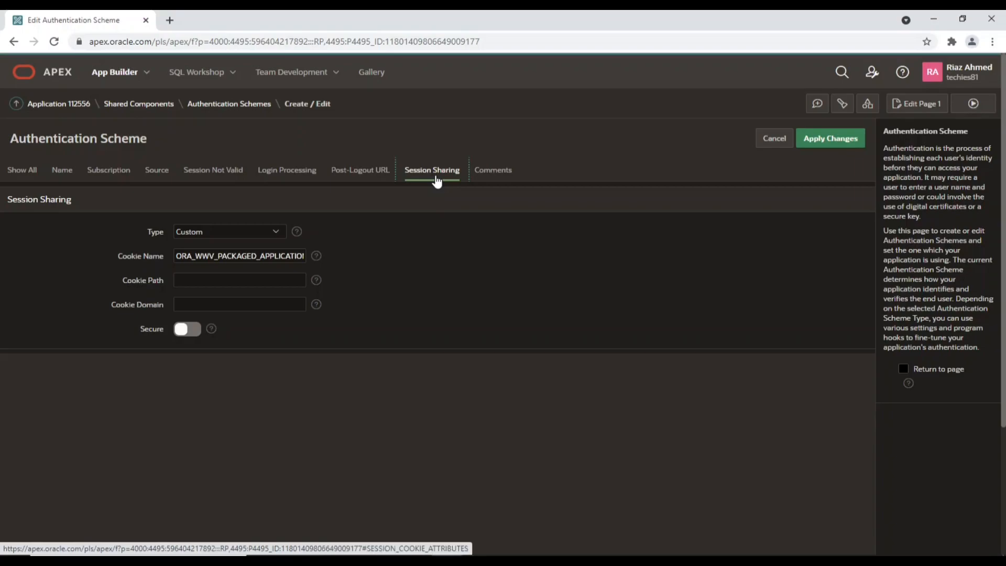
click(278, 231)
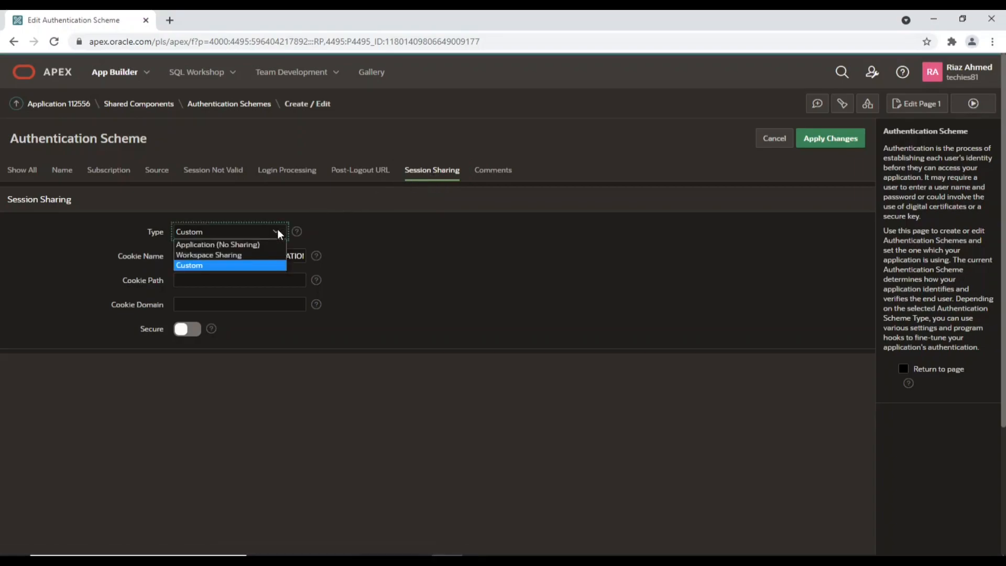
click(252, 256)
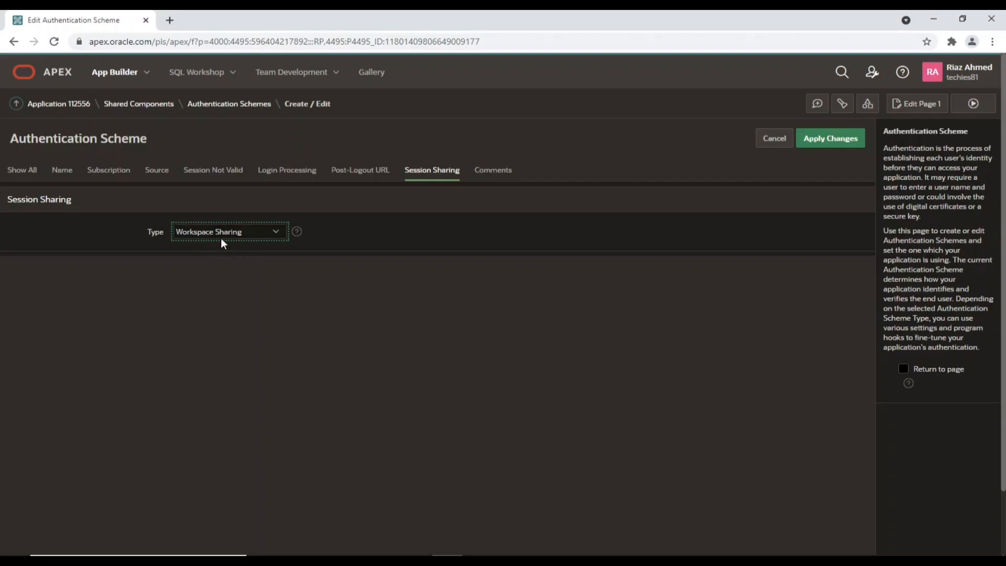
click(818, 143)
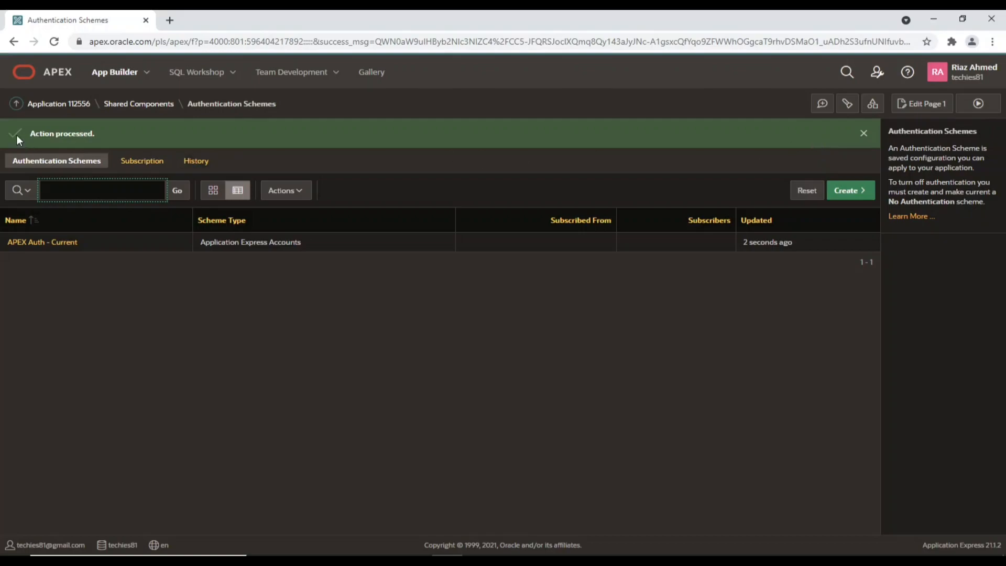
Reopen APEX Auth - Current to confirm its cookie name is &WORKSPACE_COOKIE, then return to App Builder
click(58, 251)
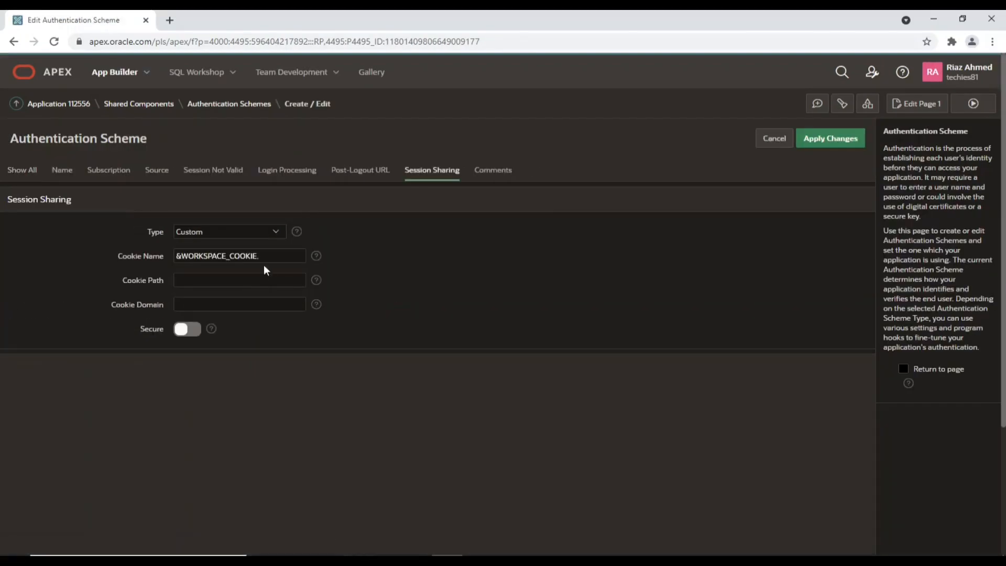
drag(263, 260, 166, 255)
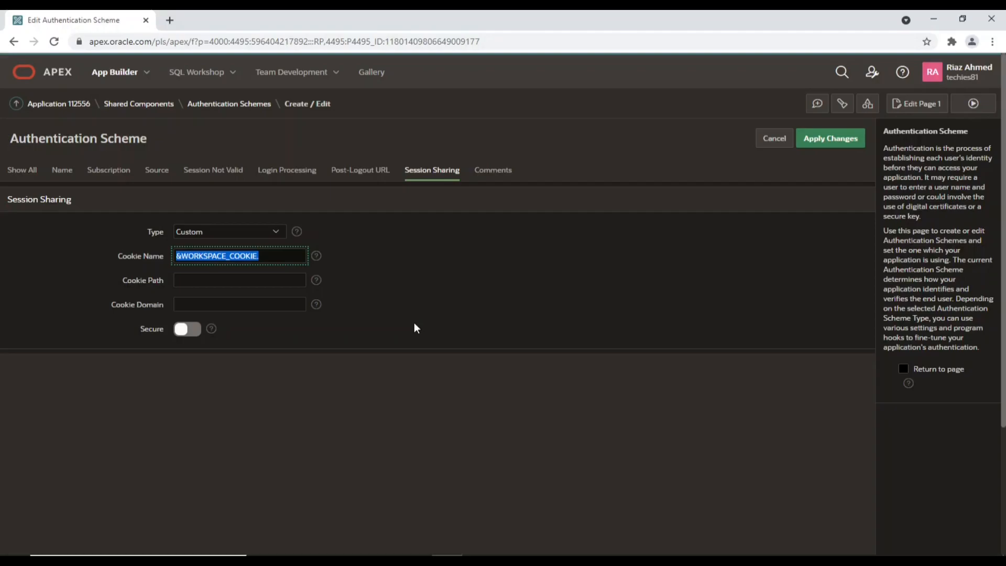
click(118, 74)
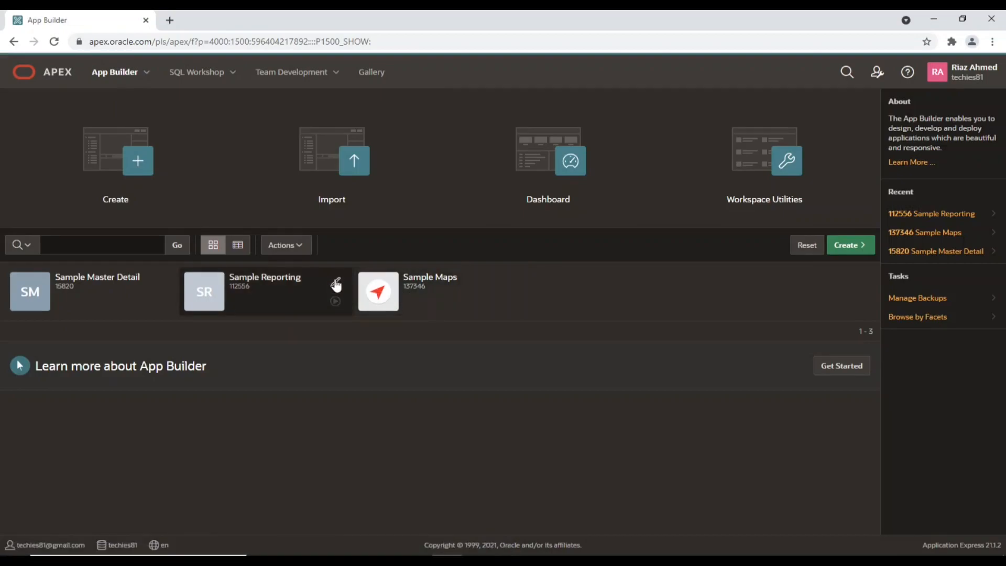
Open Sample Reporting's Navigation Bar list from Shared Components to view its entries
click(335, 283)
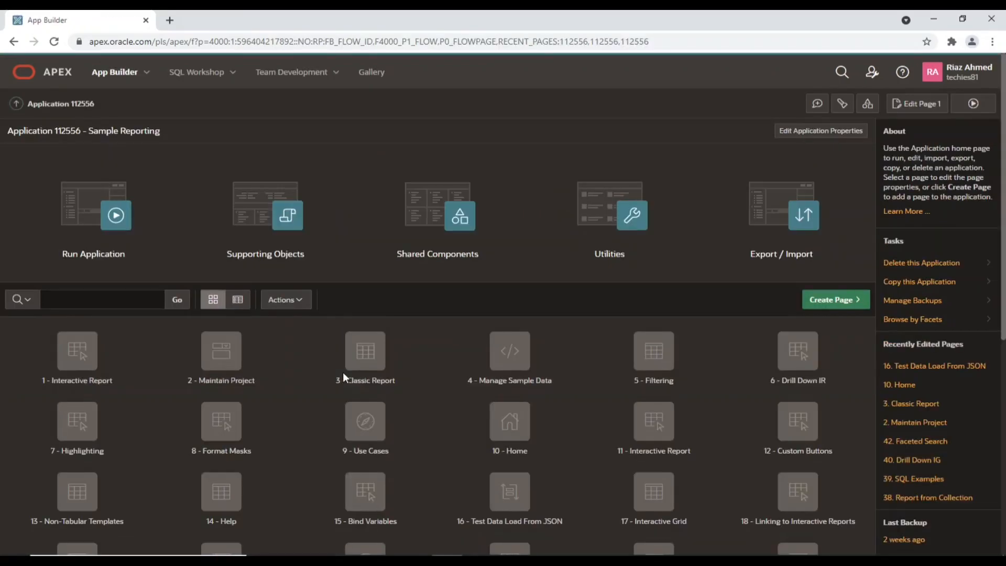
click(431, 215)
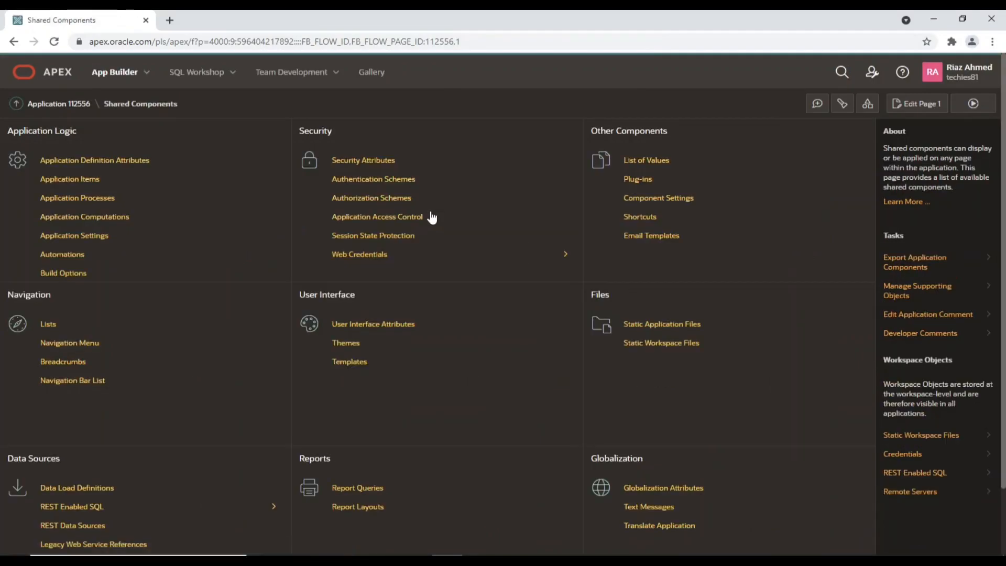
click(78, 385)
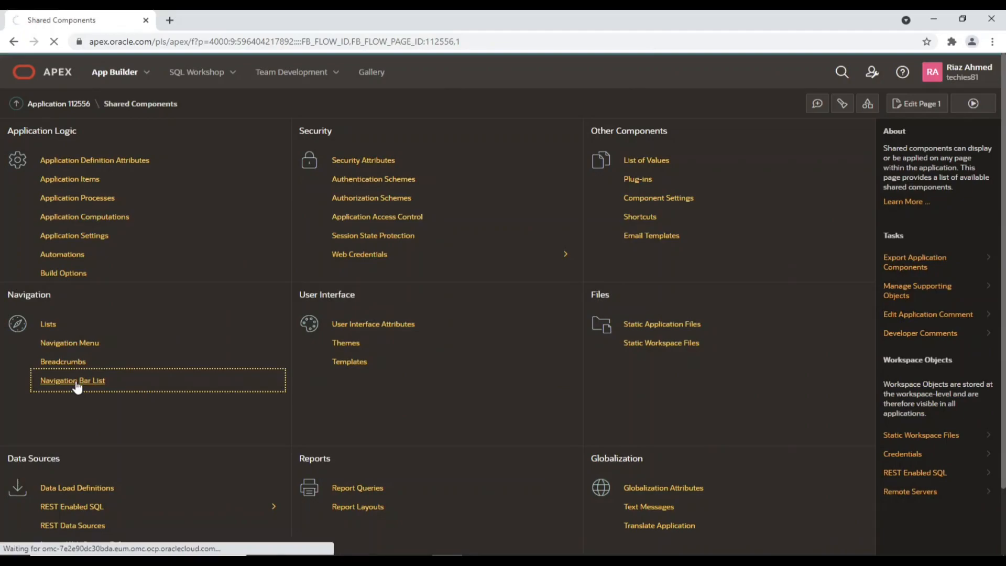
click(41, 244)
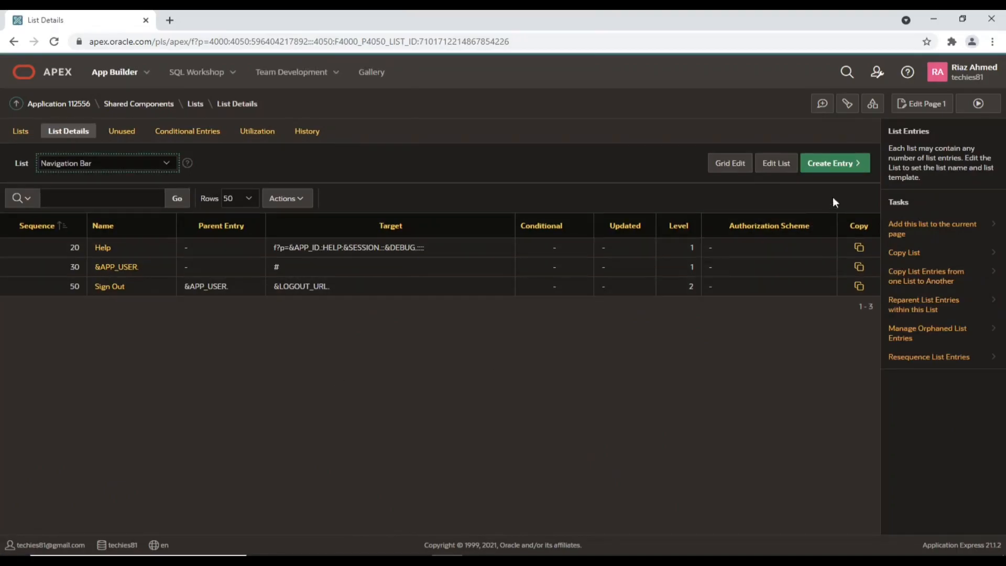
Add a 'Map Application' navigation bar entry with URL target f?p=137346:1:&SESSION
click(835, 166)
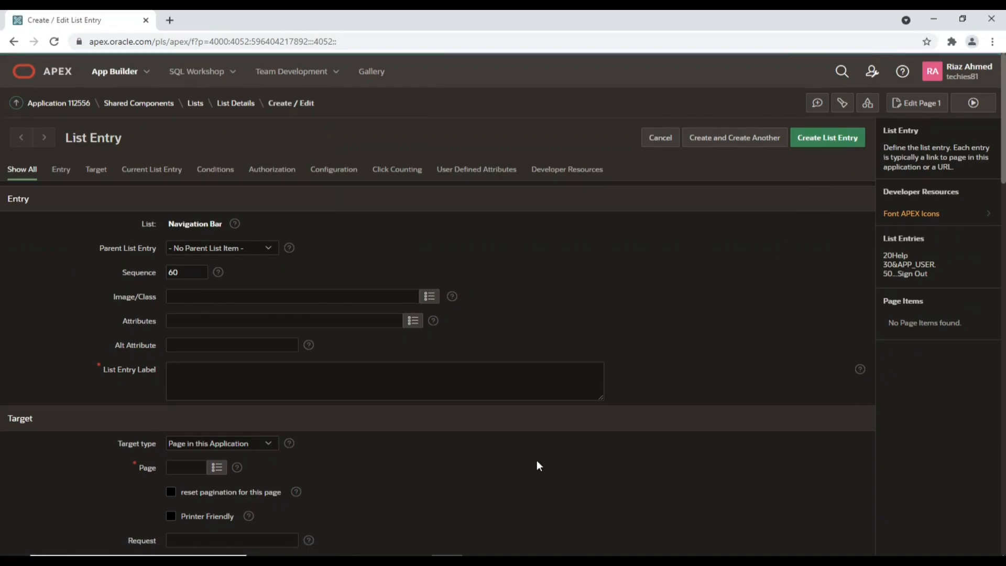
scroll(536, 460, down, 1)
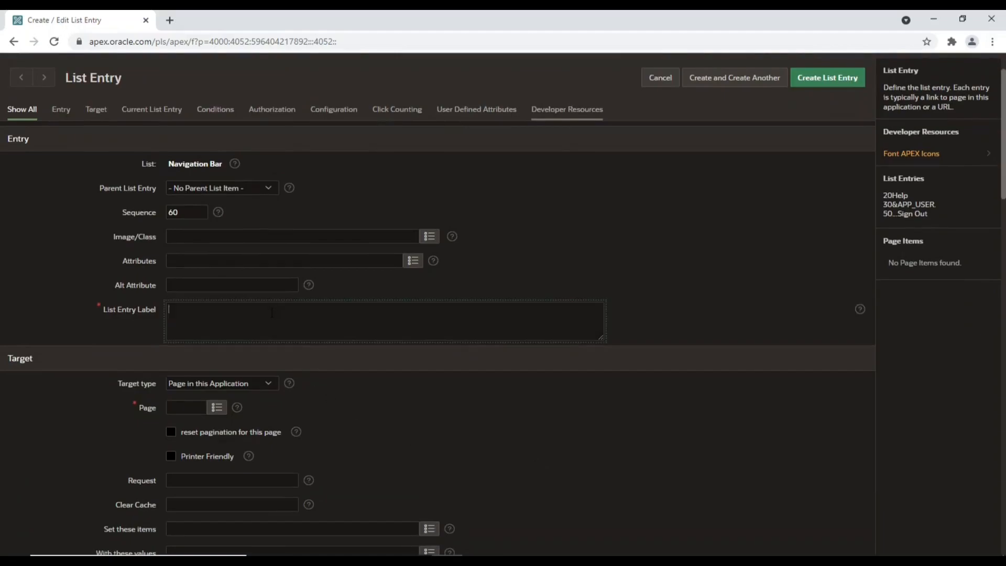
text(Map Application)
click(269, 385)
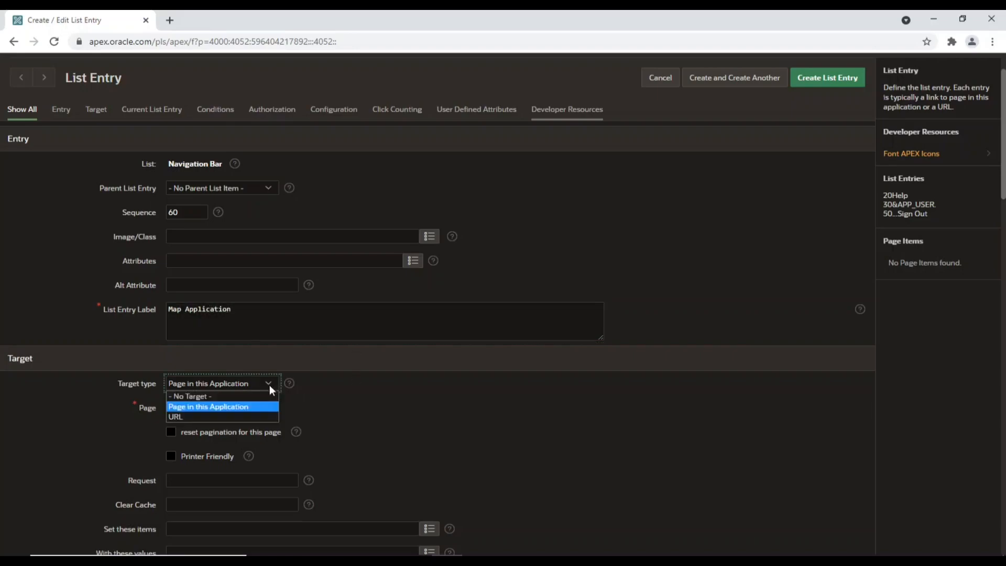
click(258, 417)
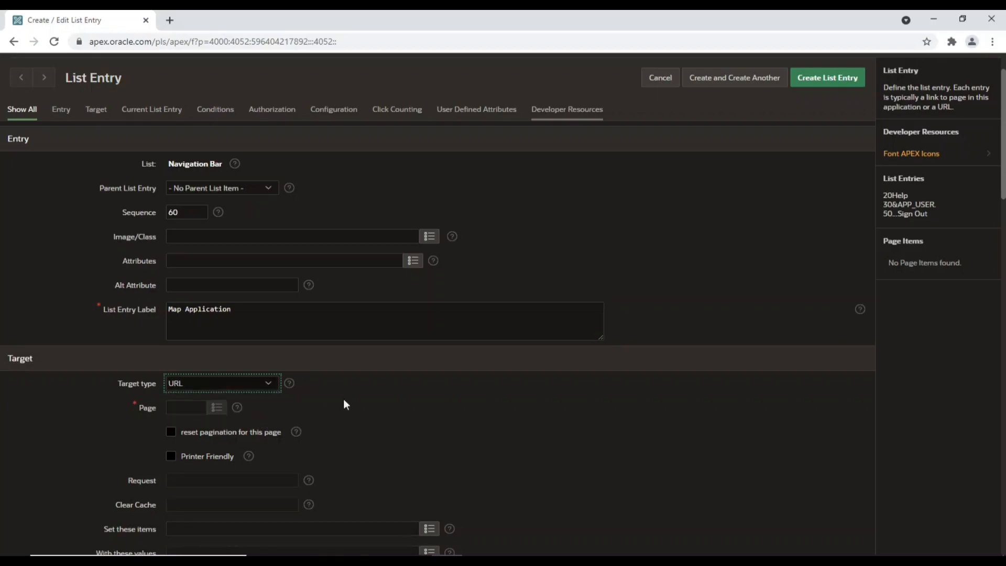
scroll(430, 402, down, 2)
click(317, 464)
text(https://apex.oracle.com/pls/apex/f?p=137346:1:&SESSION.:::::)
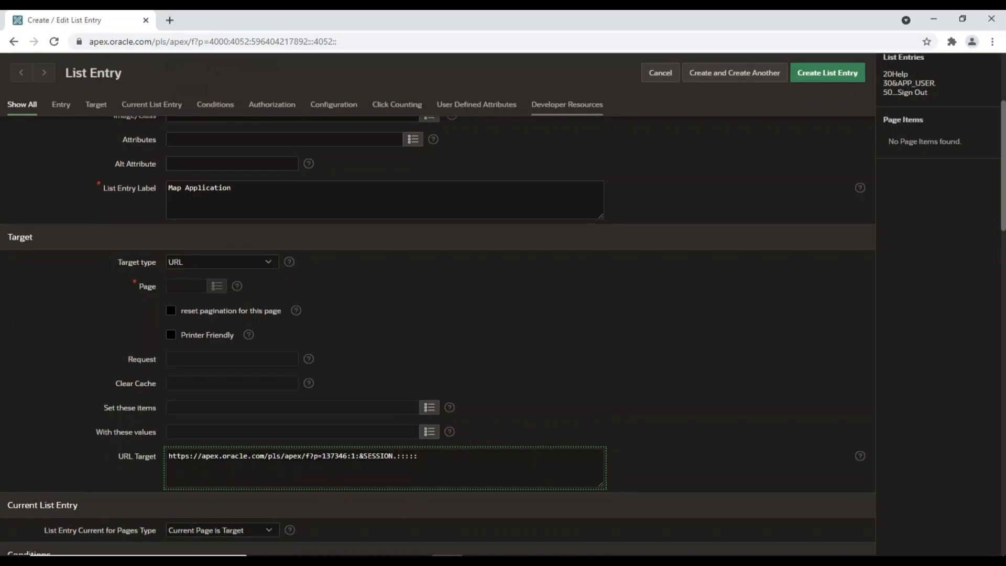
drag(323, 455, 348, 455)
click(837, 82)
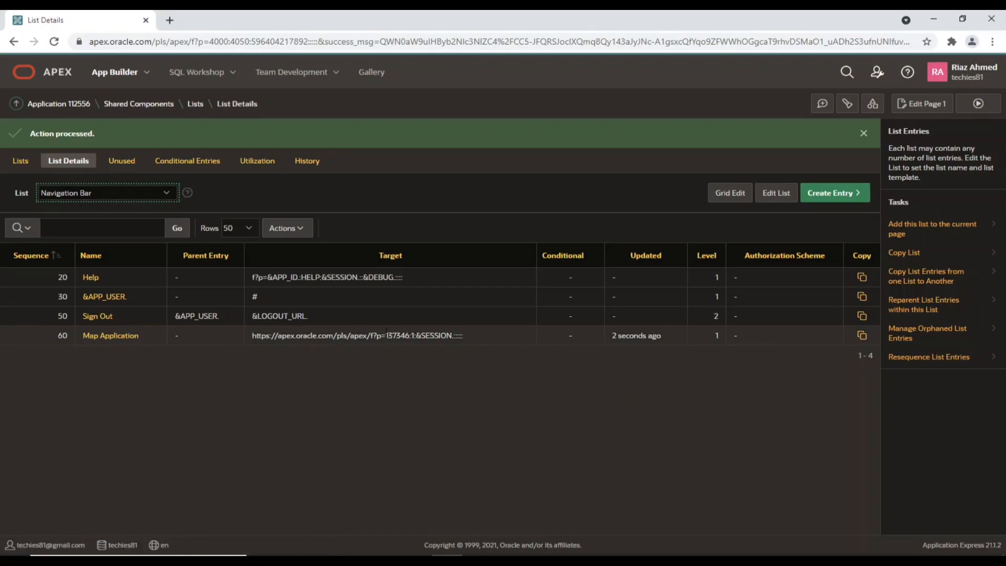
Check the Maps app id 137346 in the new entry, then open Sample Maps for editing
drag(386, 335, 413, 336)
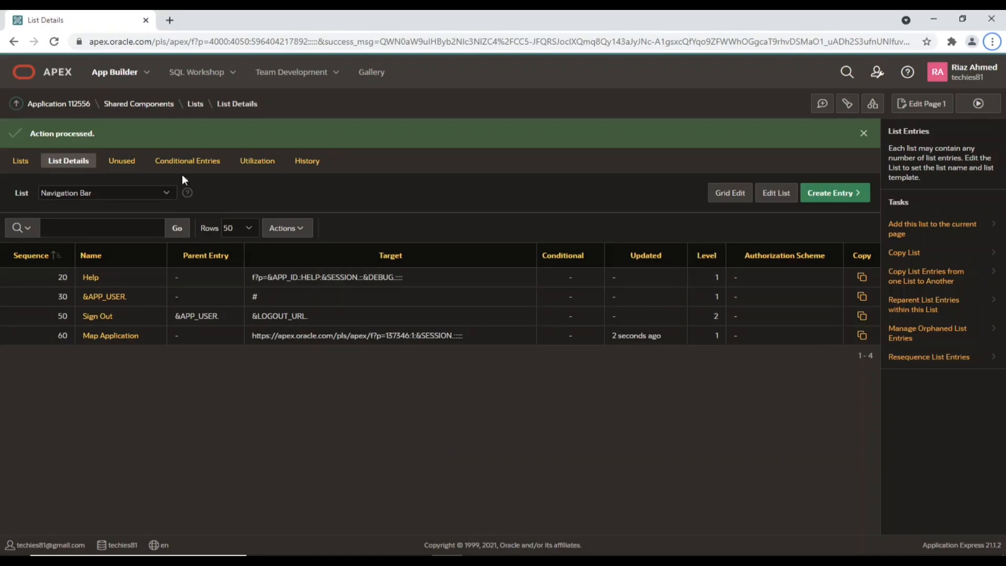
click(117, 77)
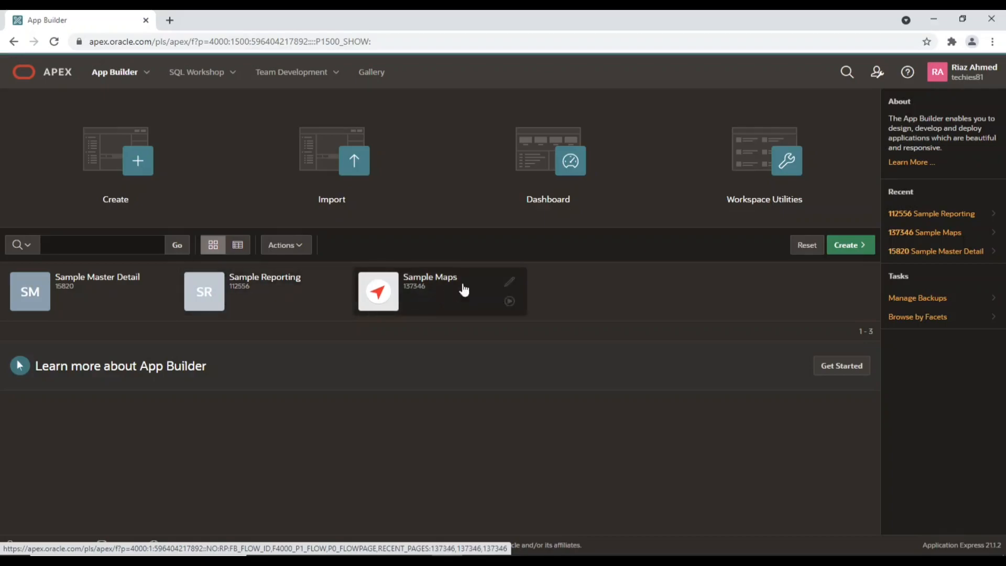
click(510, 283)
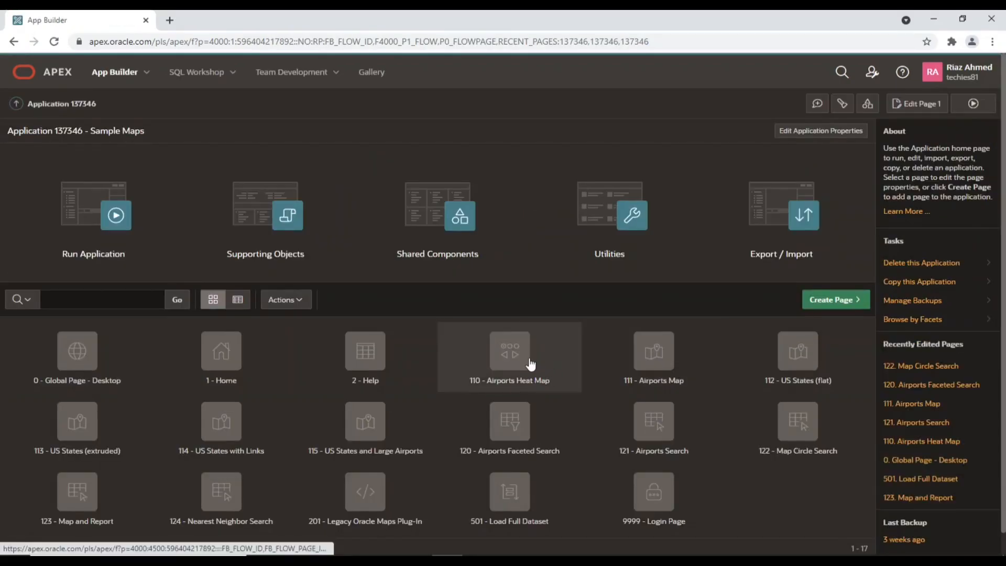
Set Sample Maps' Application Express Accounts scheme to Workspace Sharing and apply changes
click(449, 214)
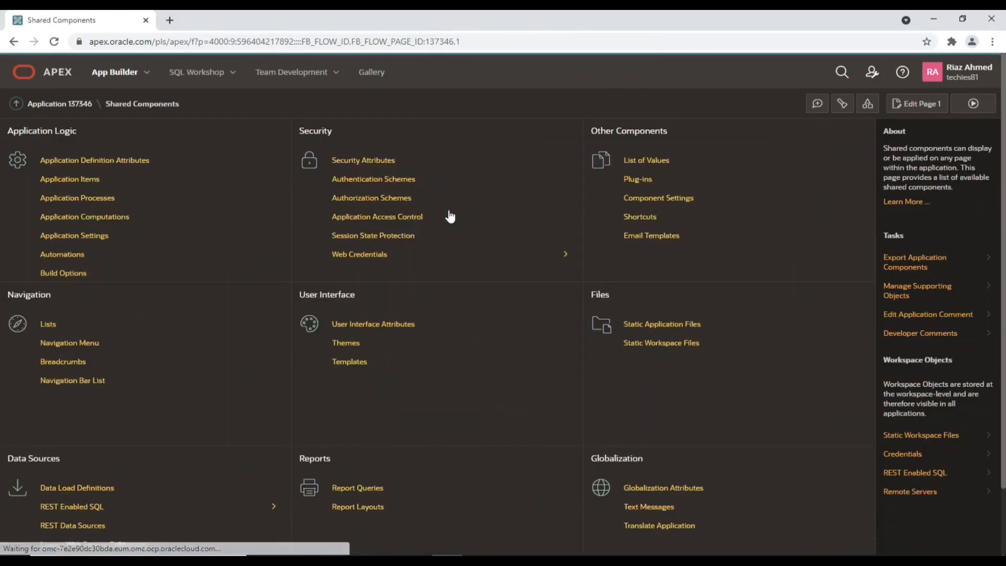
click(392, 181)
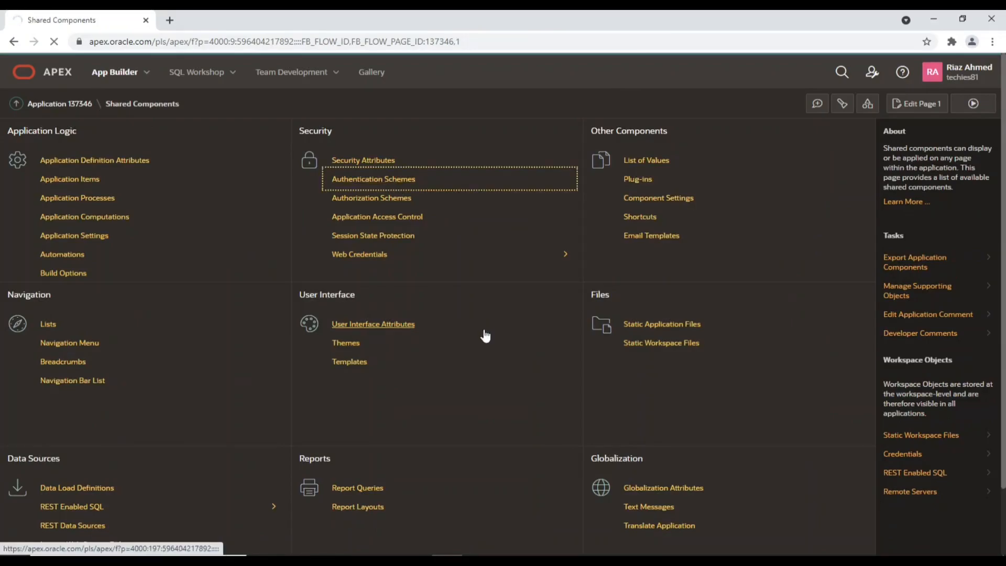
click(96, 213)
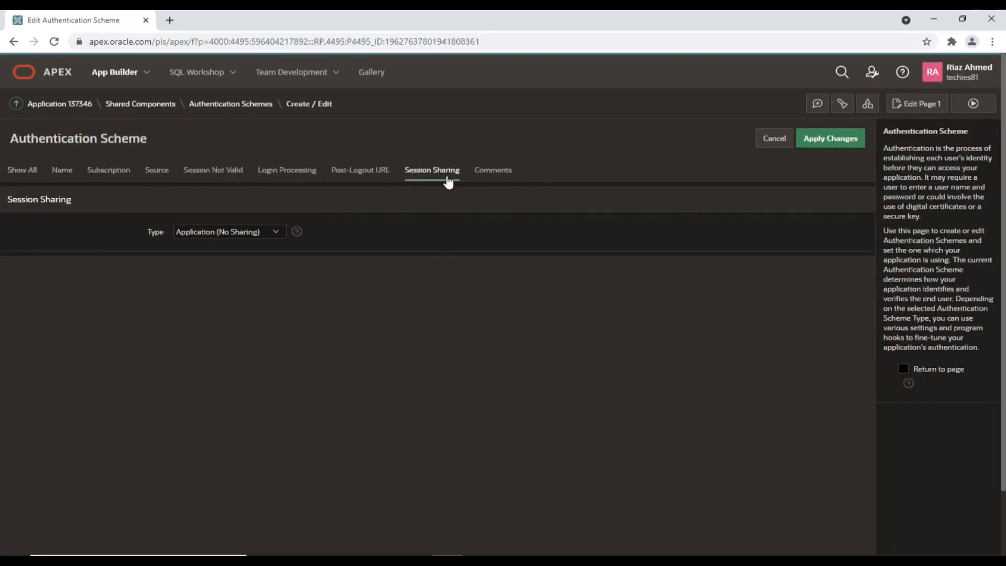
click(447, 178)
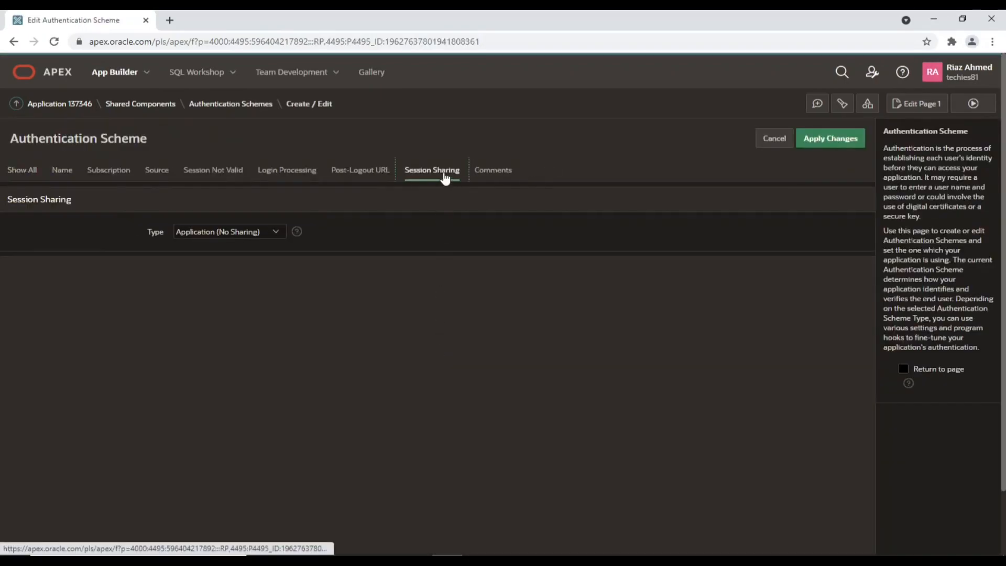
click(276, 231)
click(242, 253)
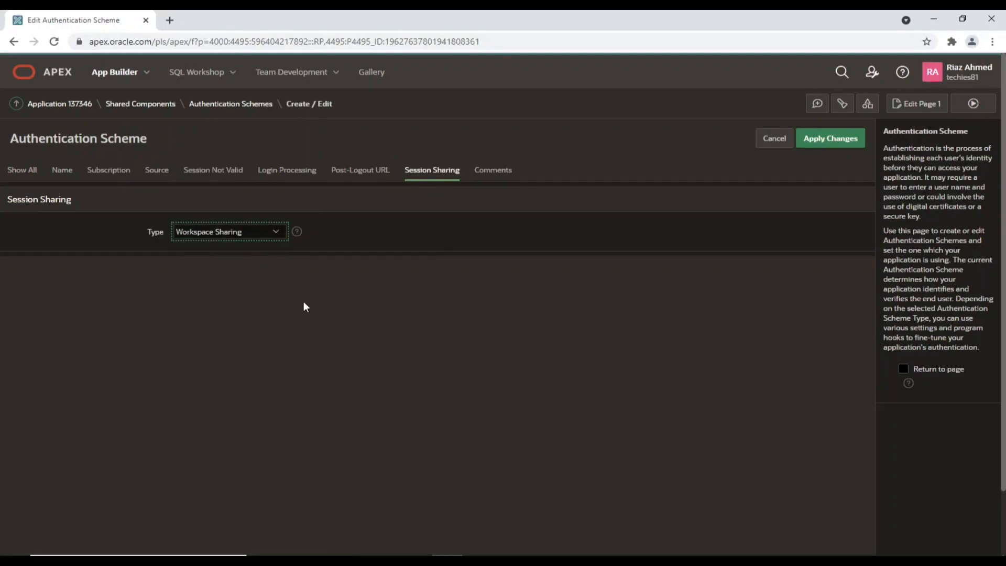
click(833, 138)
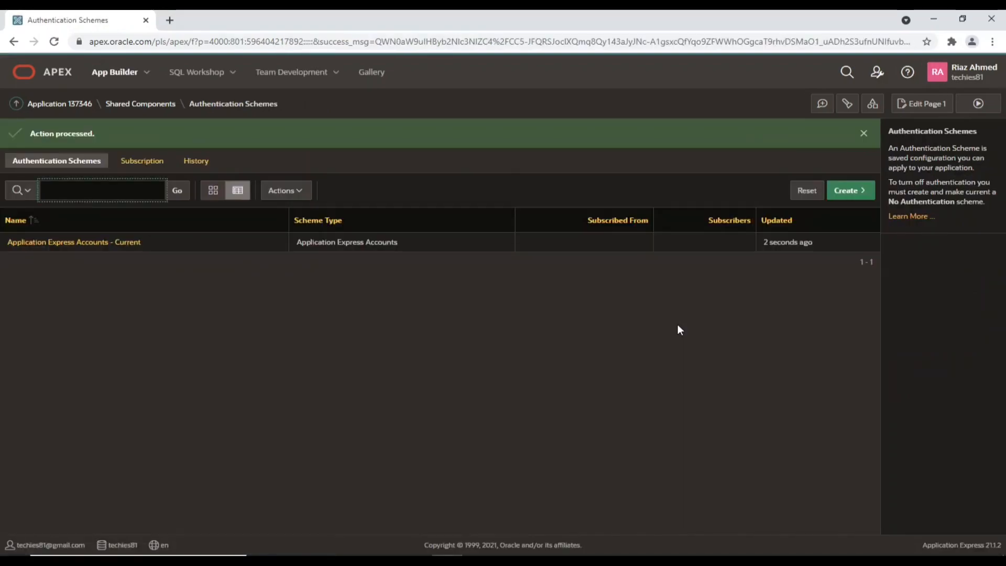
Start a new list entry in Sample Maps' Desktop Navigation Bar from Shared Components
click(156, 104)
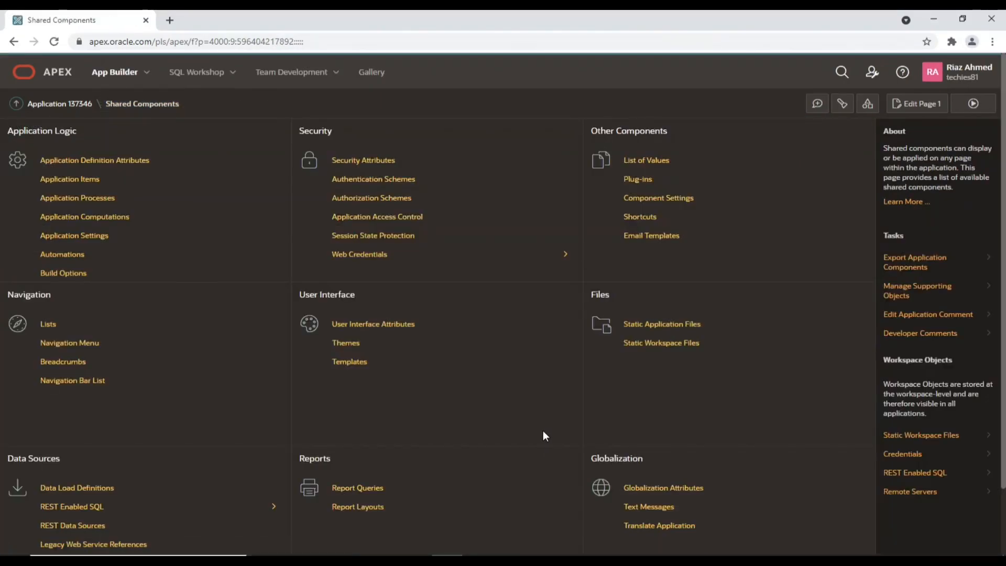
click(95, 388)
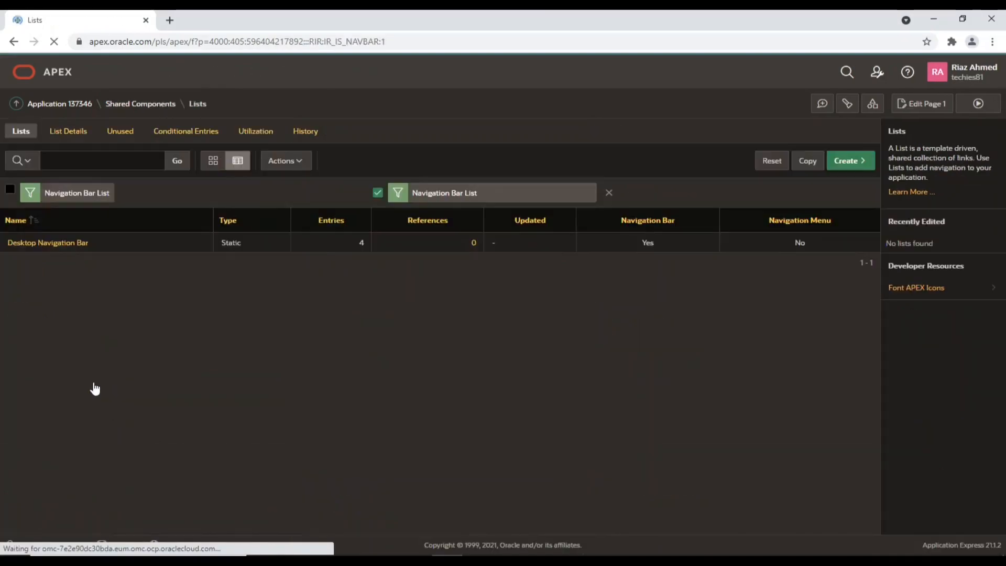
click(75, 249)
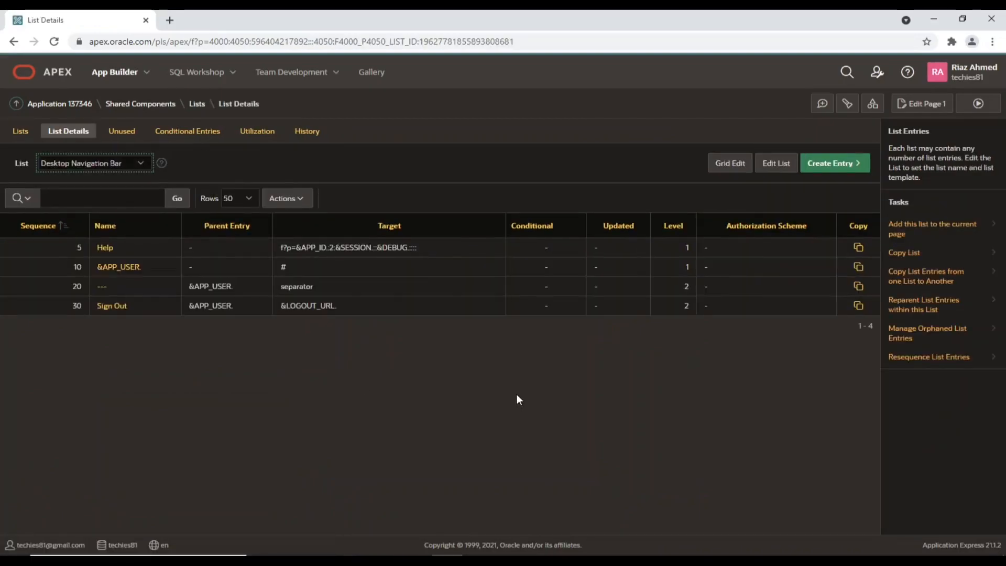
click(830, 165)
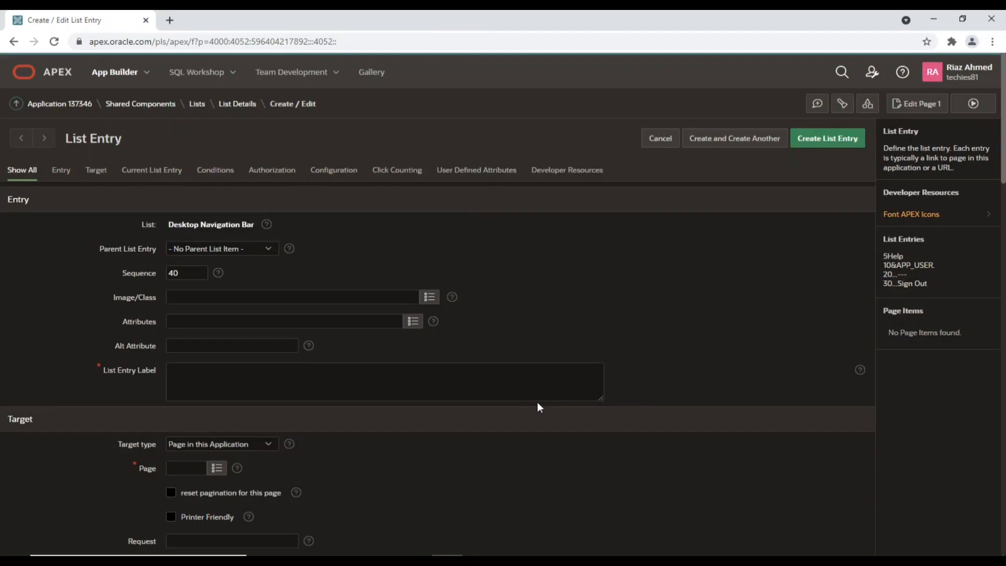
Create a 'Sample Reports' entry with URL target f?p=112556:1:&SESSION., correcting the app number to 112556
click(468, 378)
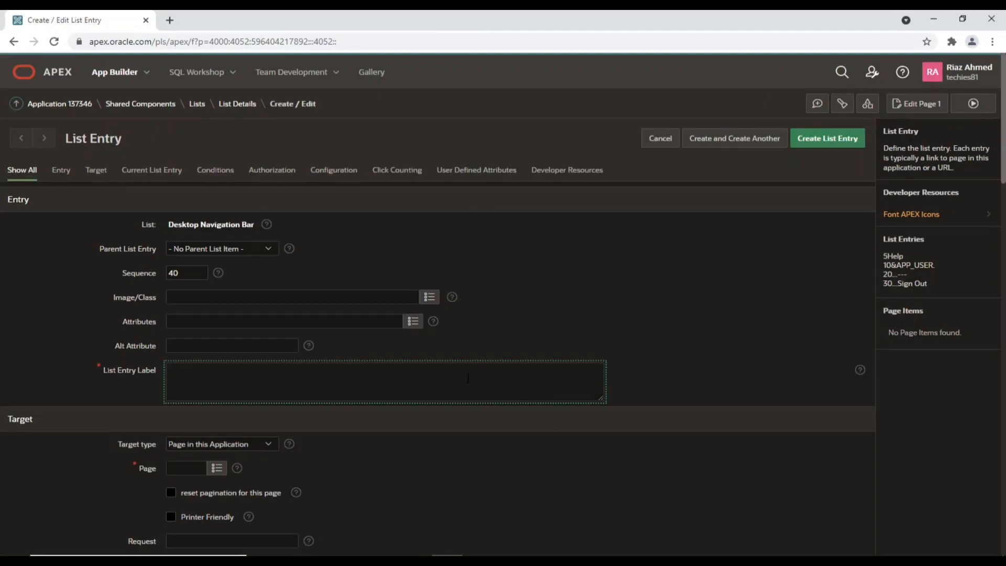
text(Sample Reports)
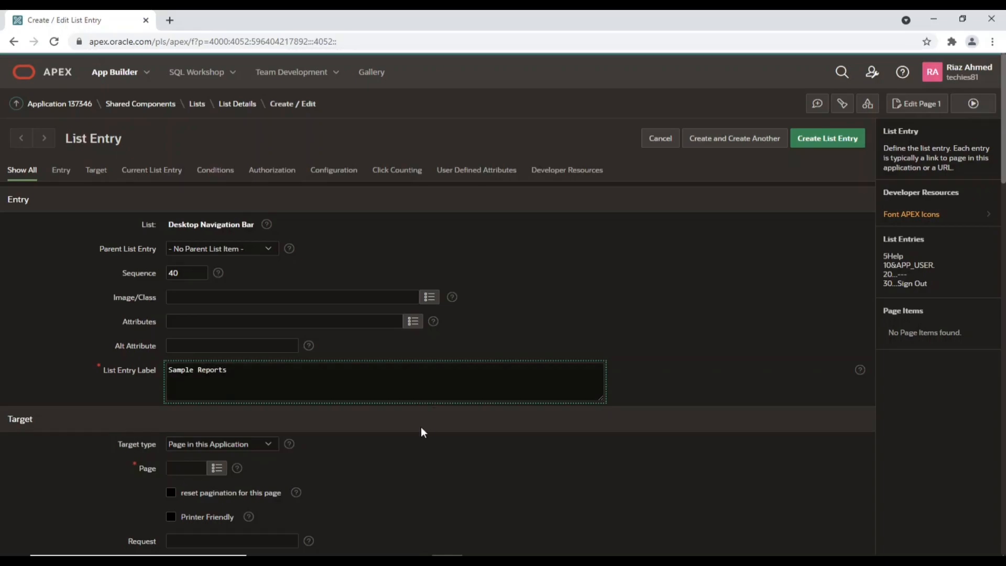
scroll(420, 427, down, 1)
scroll(421, 428, down, 2)
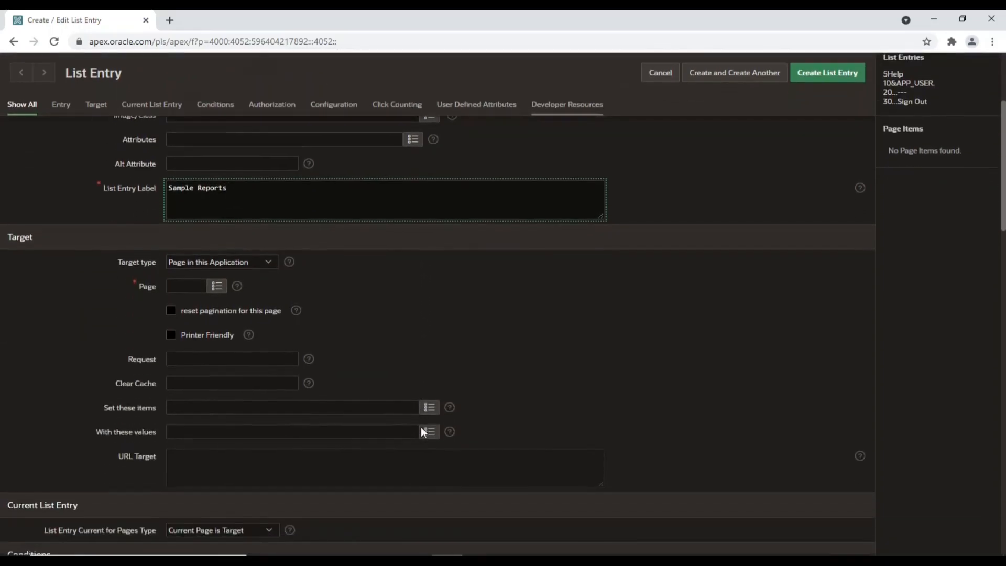
click(236, 263)
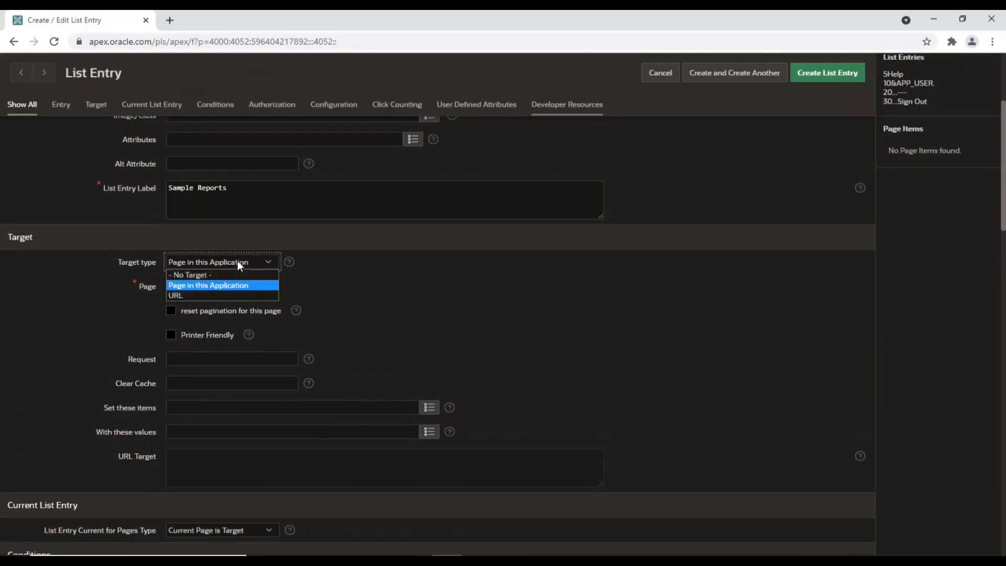
click(206, 295)
click(231, 469)
text(https://apex.oracle.com/pls/apex/f?p=137346:1:&SESSION.:::::)
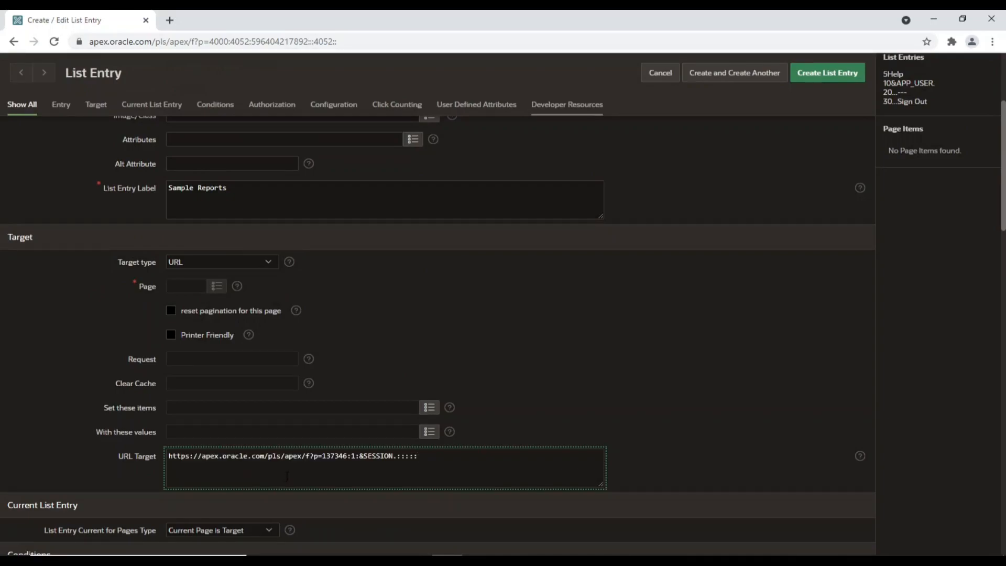
scroll(286, 475, down, 1)
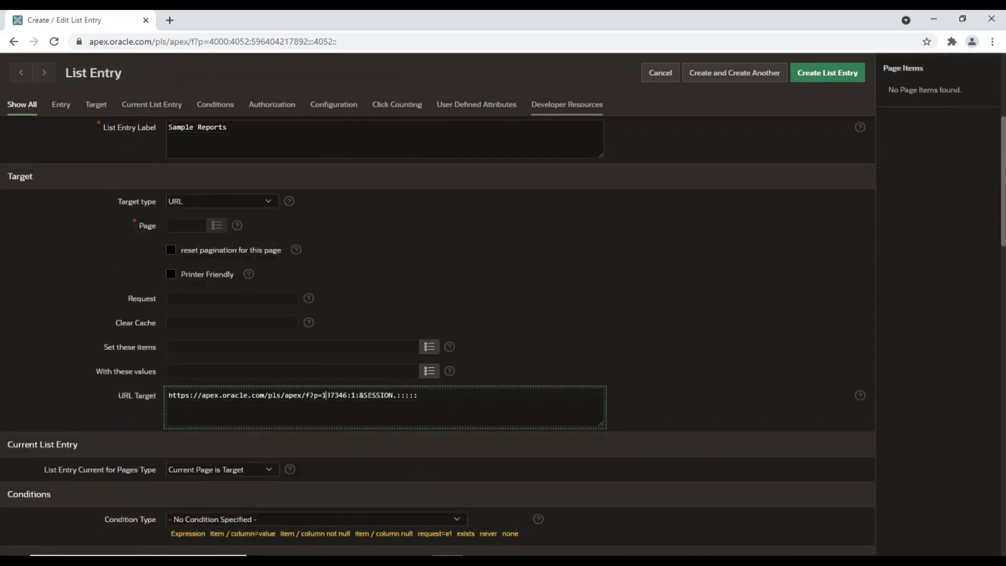
text(1255)
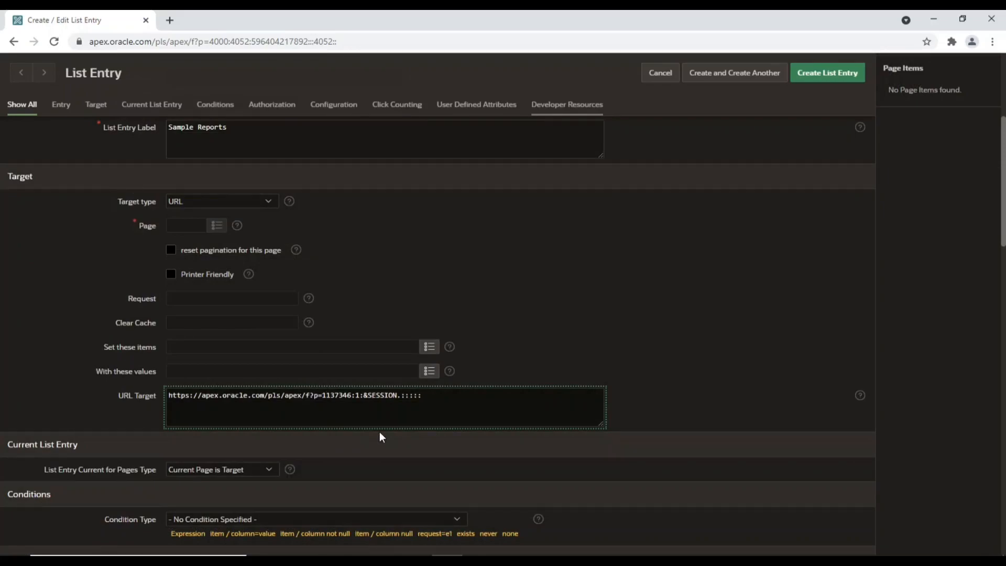
text(6)
key(Delete)
key(Delete)
key(Delete)
key(Delete)
key(Delete)
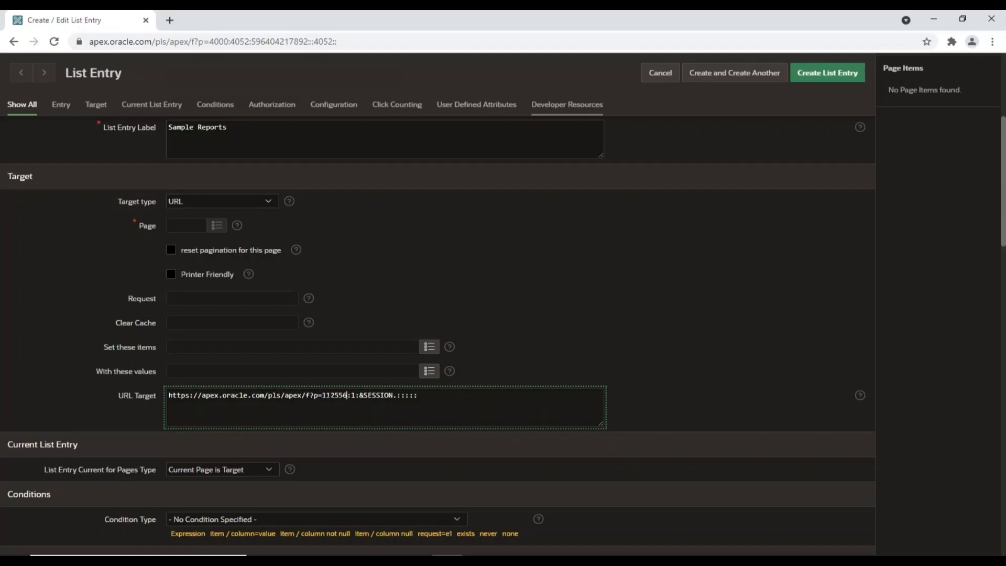
click(852, 78)
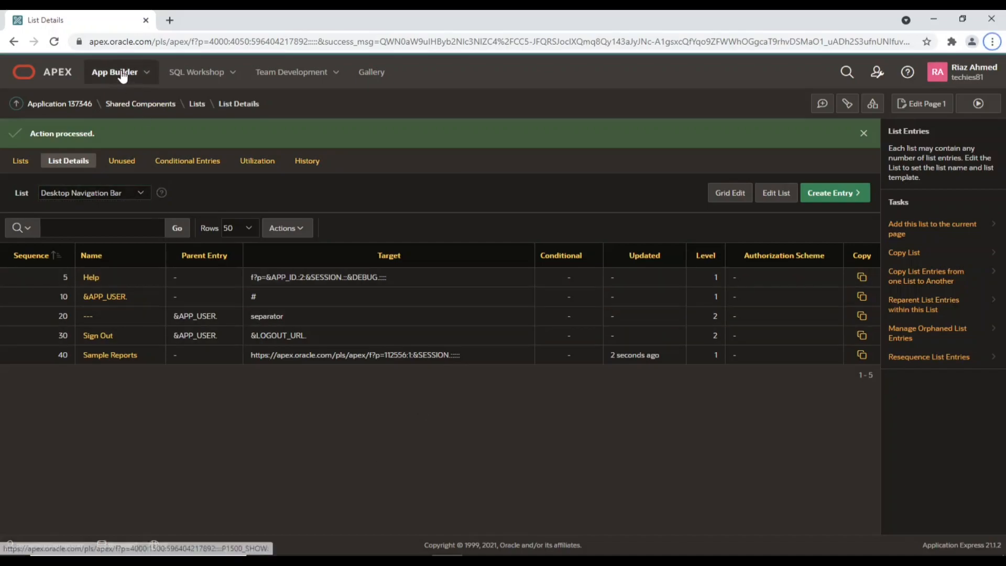
Run Sample Reporting from App Builder and sign in with the workspace username and password
click(123, 77)
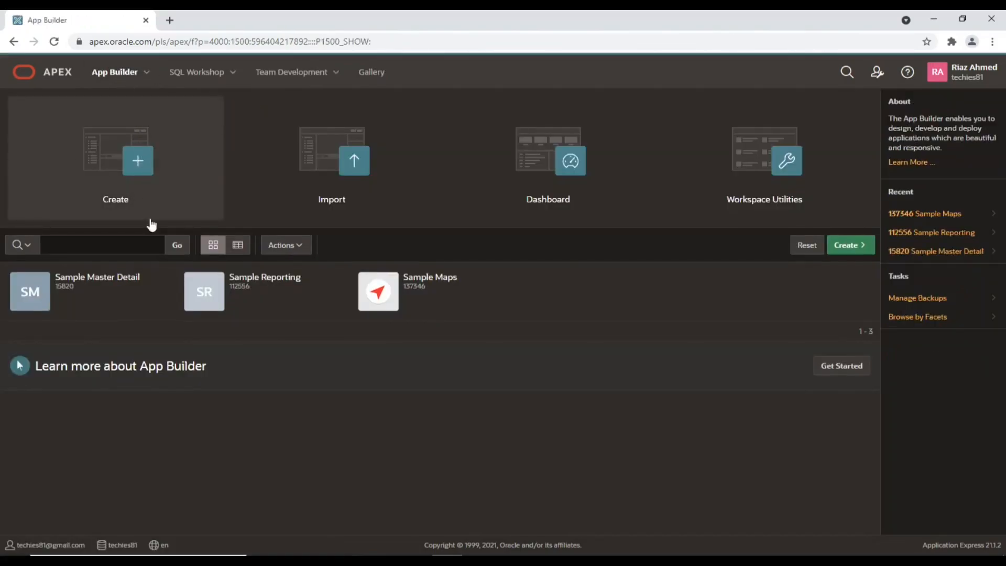
click(335, 301)
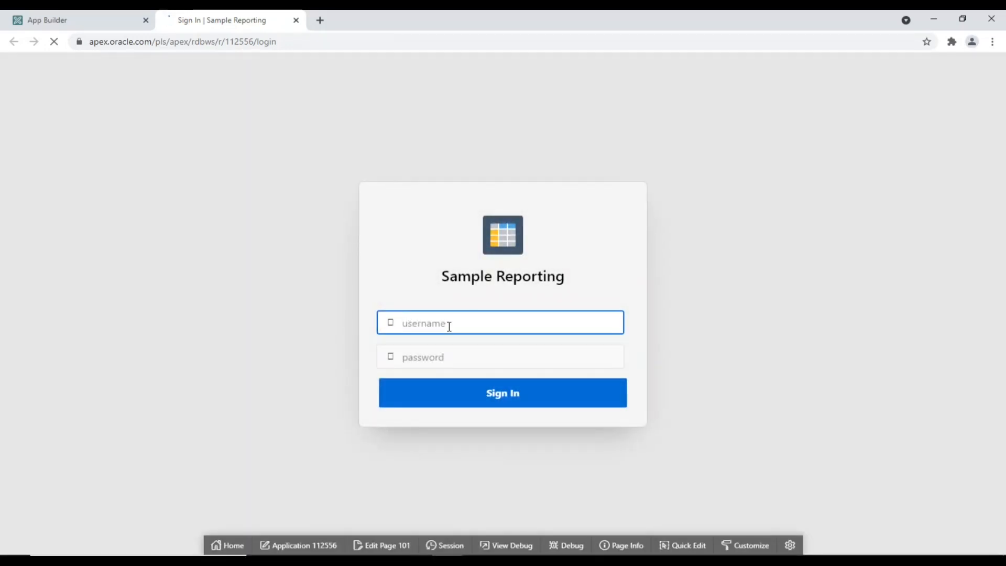
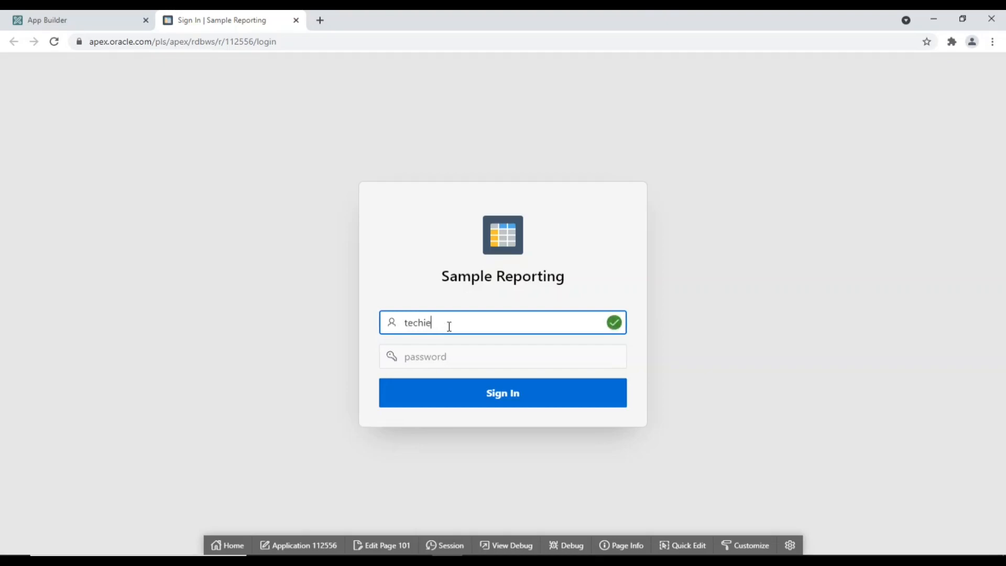
key(Tab)
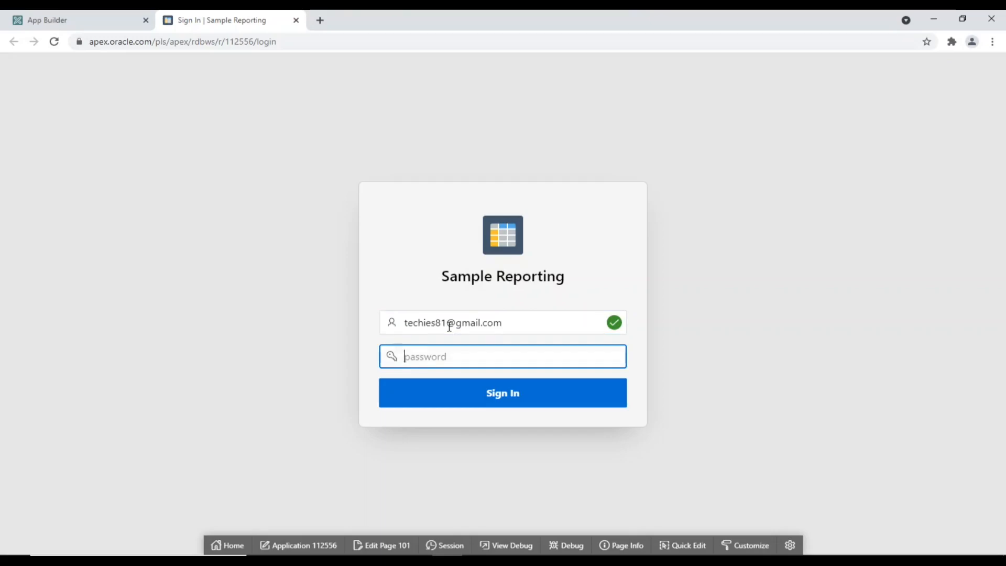
text(••••••••••••)
key(Return)
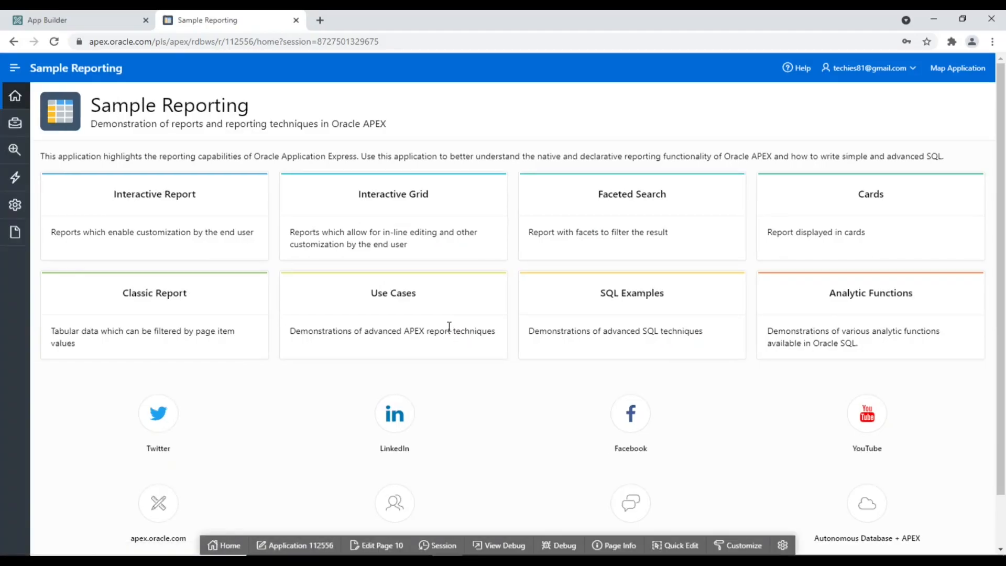
Move between Sample Maps and Sample Reporting via the navigation links, confirming both URLs share one session number
click(963, 70)
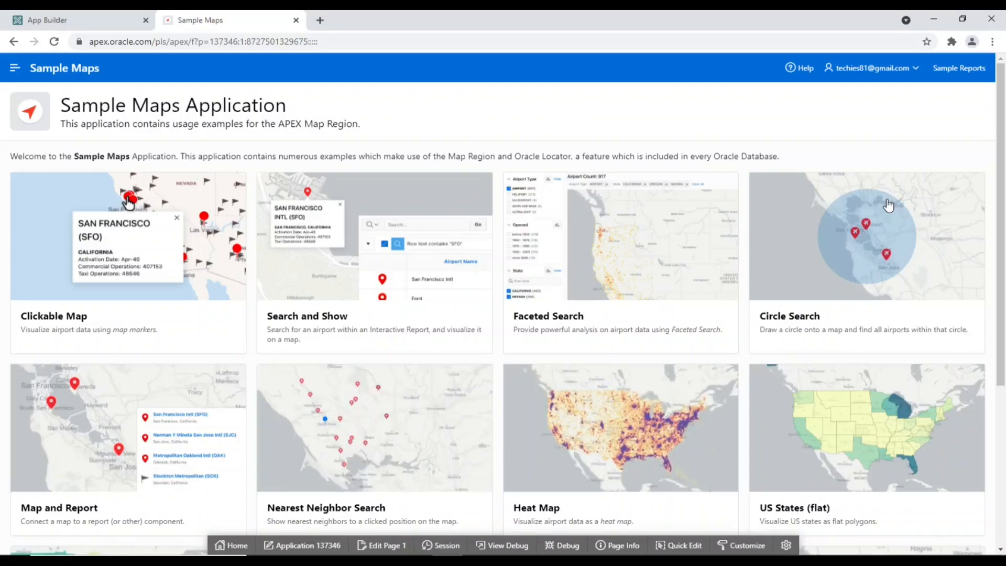
click(961, 74)
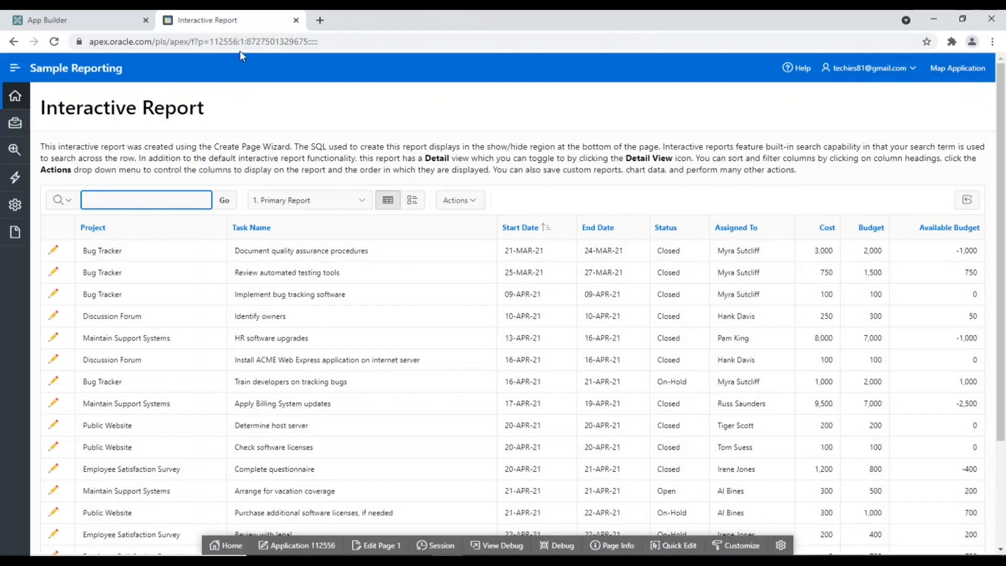
drag(247, 42, 308, 41)
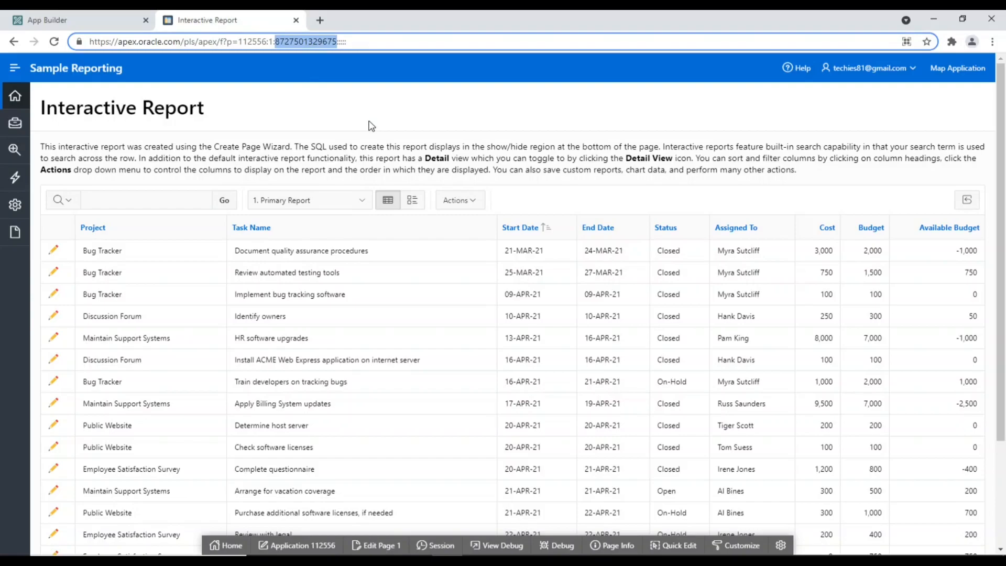
click(972, 74)
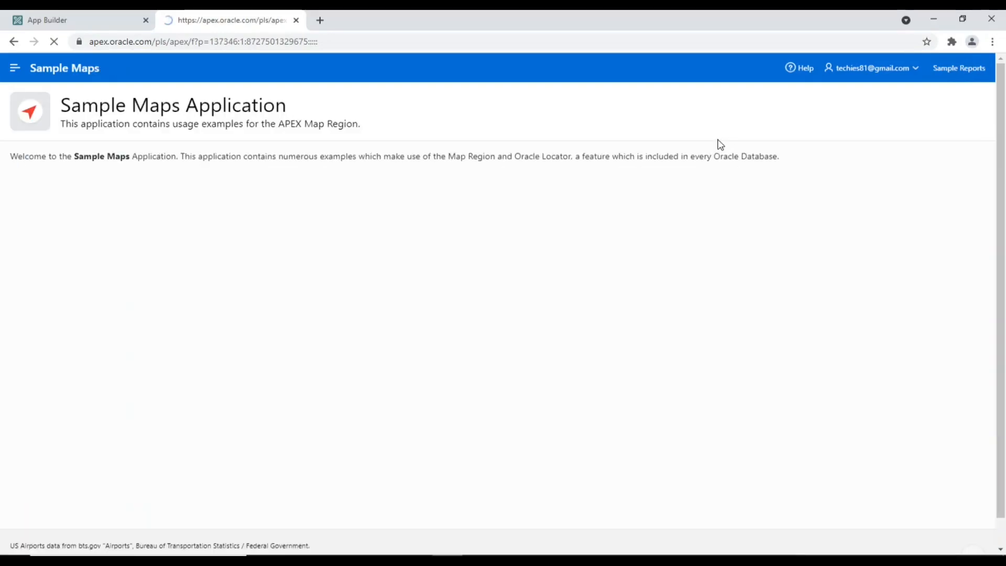
drag(247, 42, 307, 43)
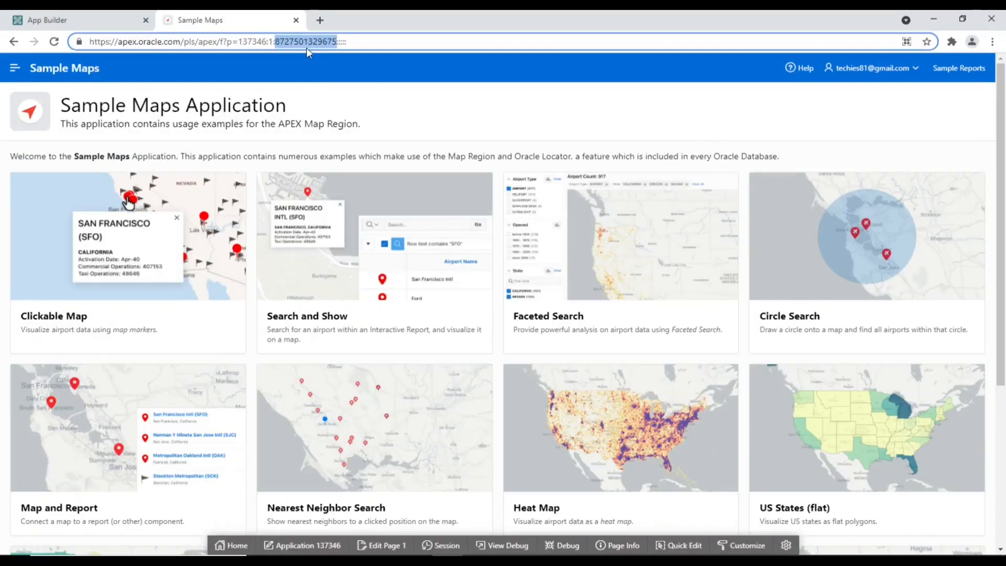